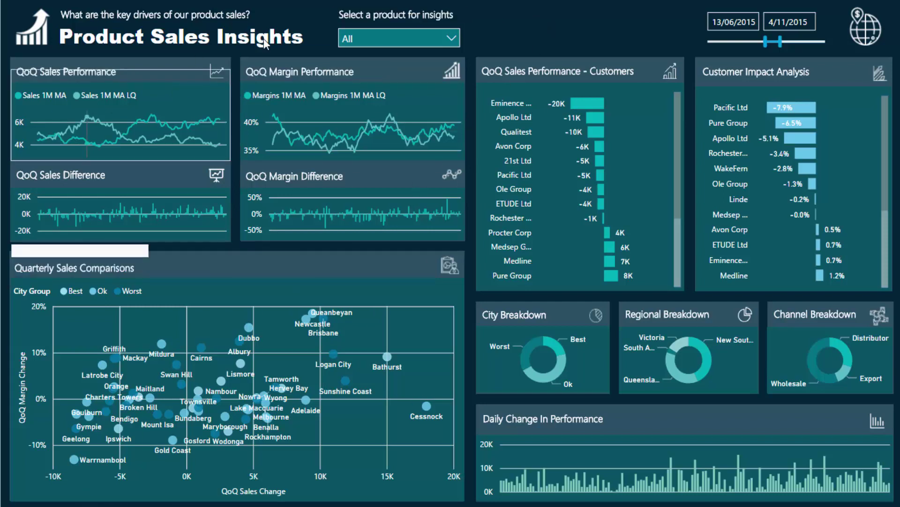
# Switch from the Product Sales Insights dashboard to the blank Demo Examples page.
pyautogui.moveTo(650, 73)
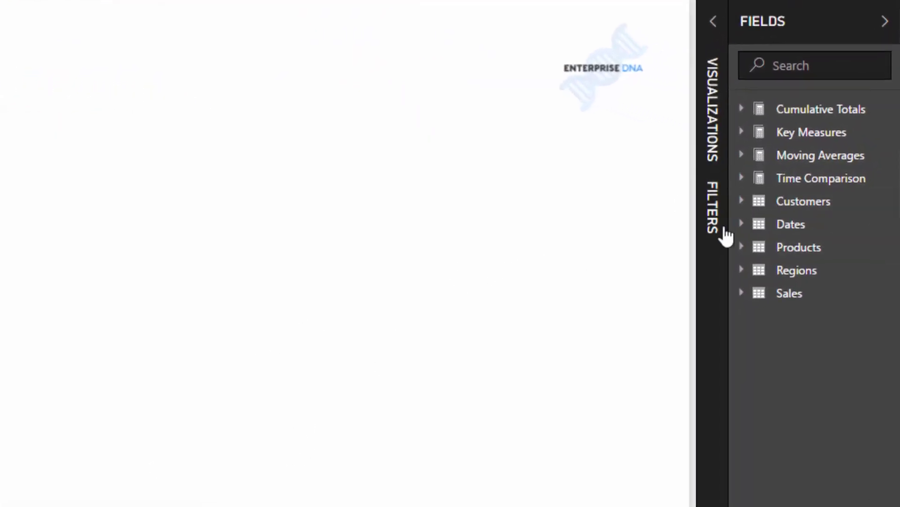
# Create a Date slicer from Dates[Date], then reposition and shrink it.
pyautogui.click(742, 226)
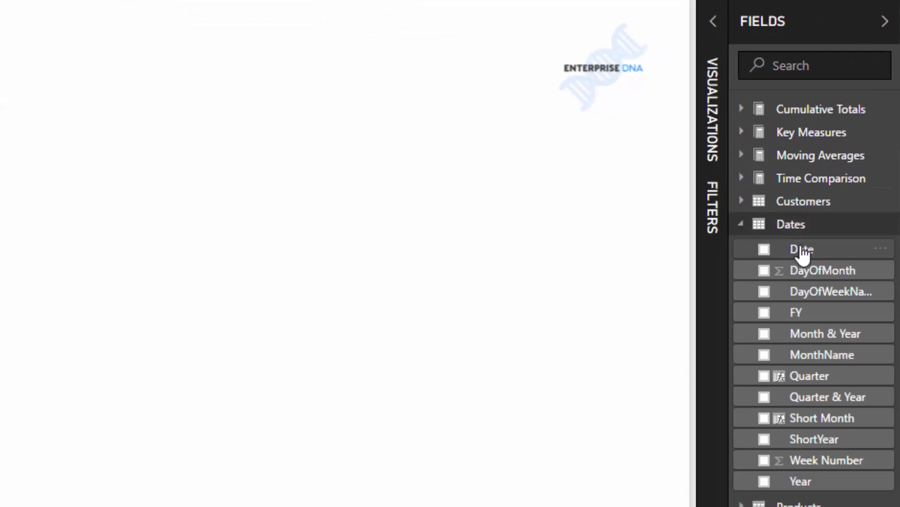
pyautogui.moveTo(804, 249); pyautogui.dragTo(28, 170)
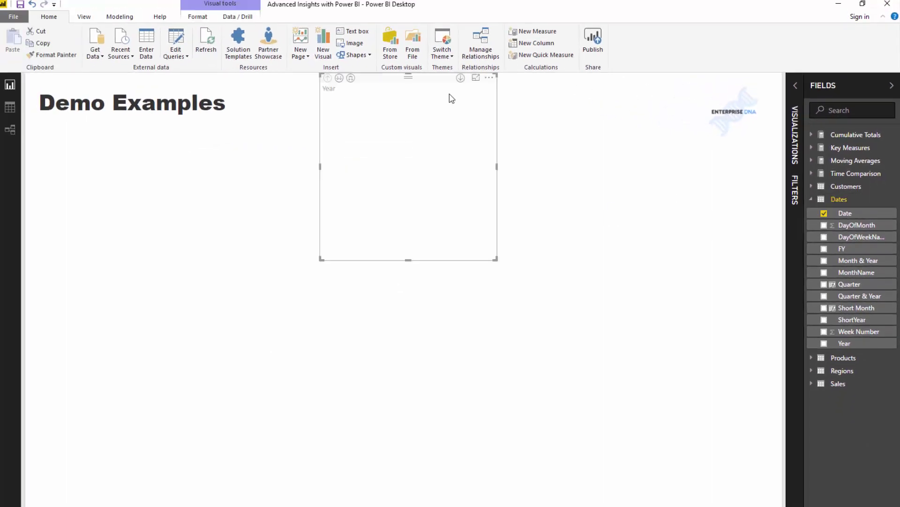
pyautogui.click(796, 85)
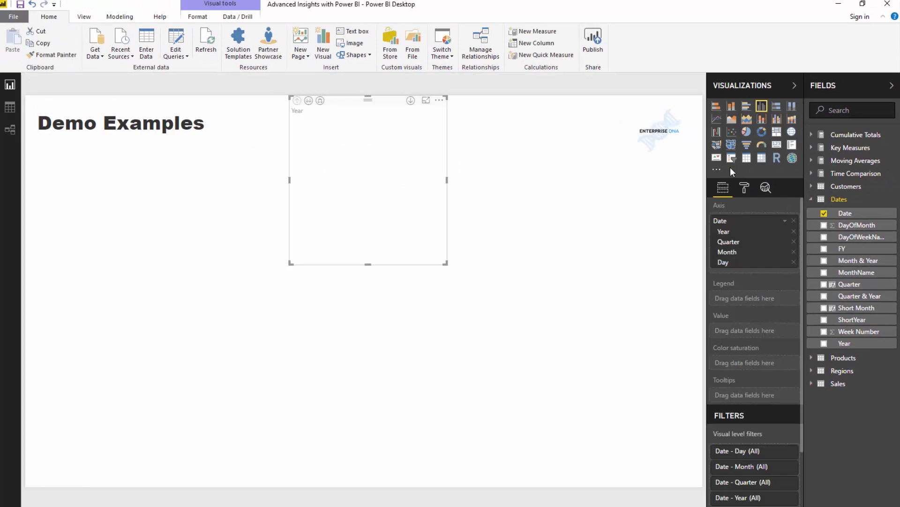
pyautogui.click(733, 162)
pyautogui.moveTo(403, 110); pyautogui.dragTo(471, 151)
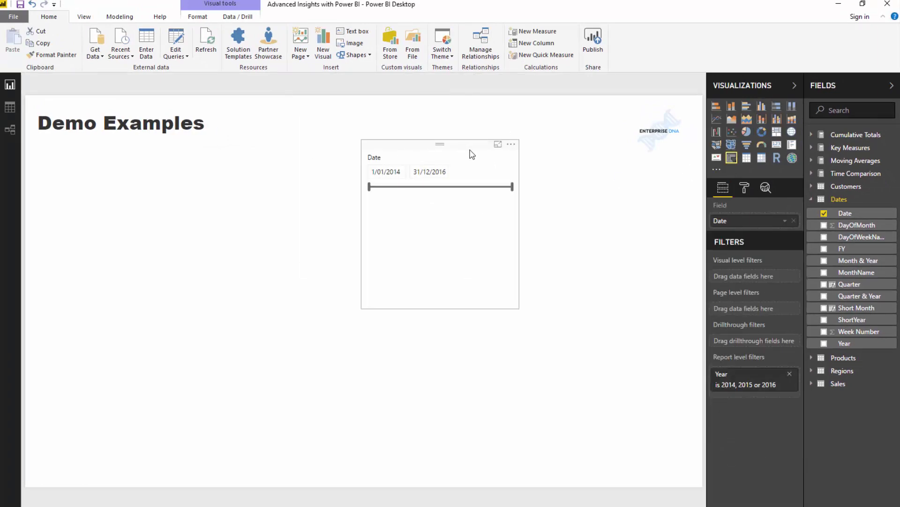
pyautogui.moveTo(518, 307); pyautogui.dragTo(492, 199)
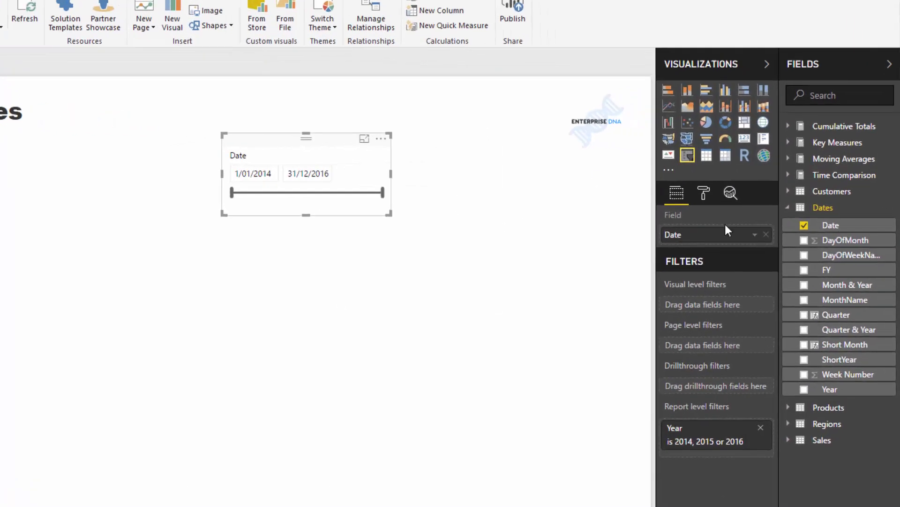
# Add a table listing plain Date values instead of the date hierarchy.
pyautogui.moveTo(810, 245); pyautogui.dragTo(157, 257)
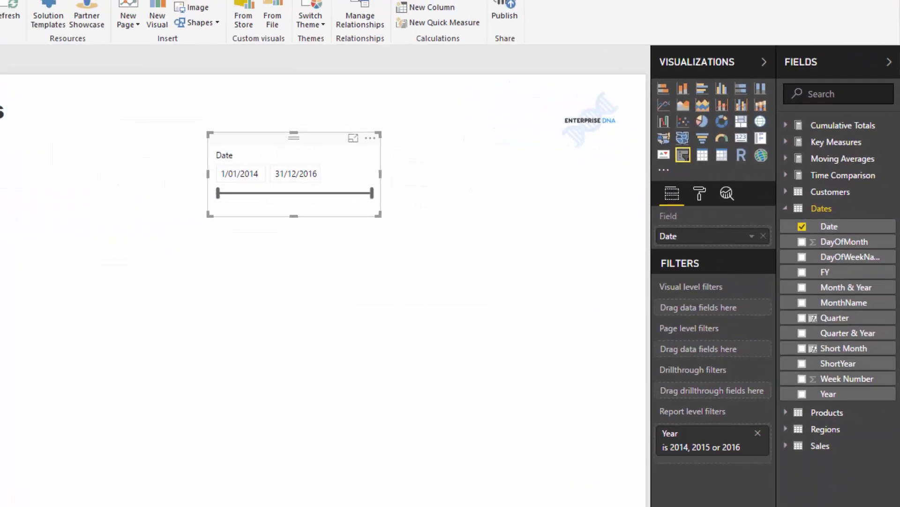
pyautogui.click(703, 155)
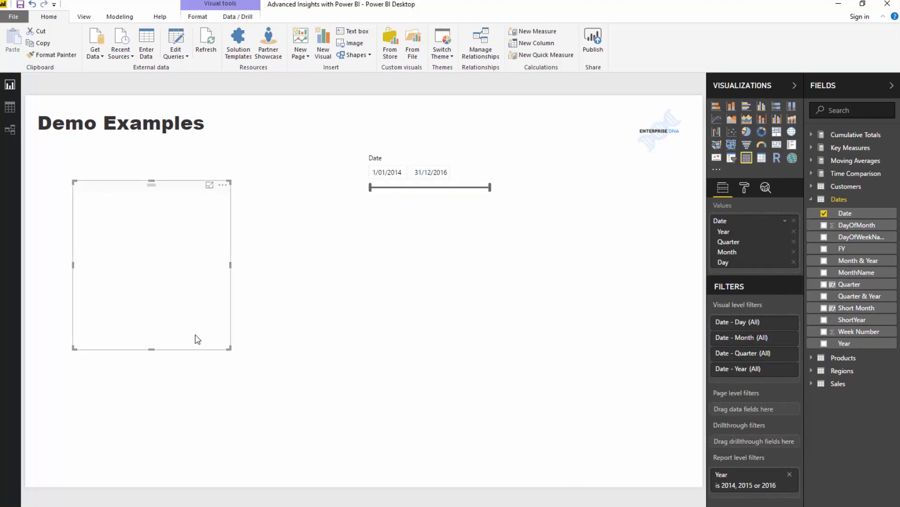
pyautogui.moveTo(228, 348); pyautogui.dragTo(287, 402)
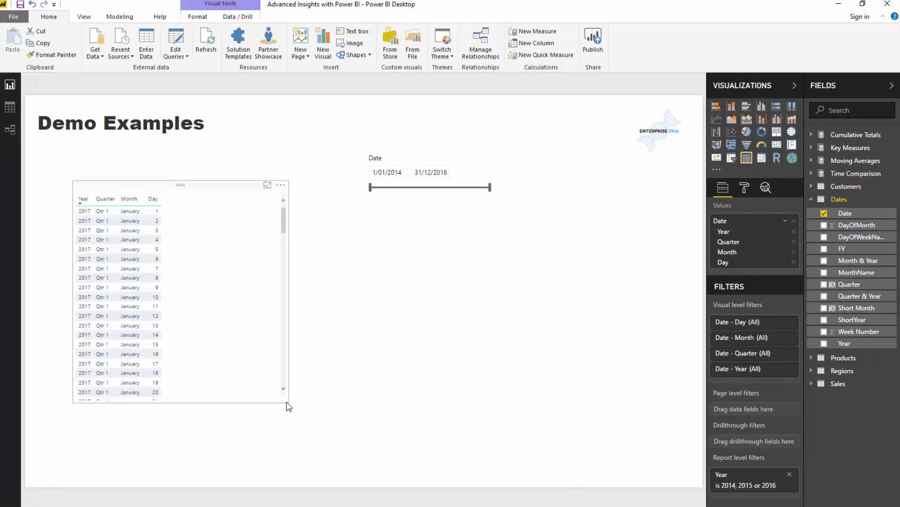
pyautogui.click(785, 221)
pyautogui.click(798, 275)
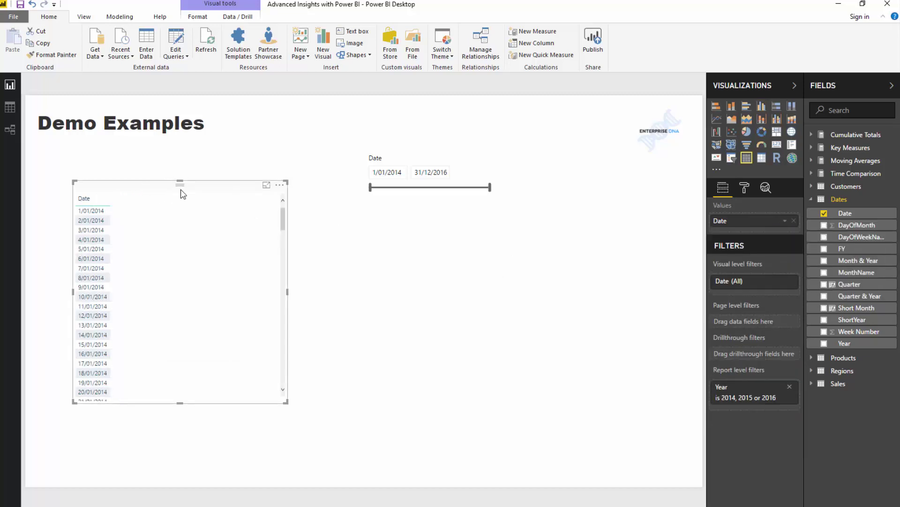
pyautogui.moveTo(183, 184); pyautogui.dragTo(210, 174)
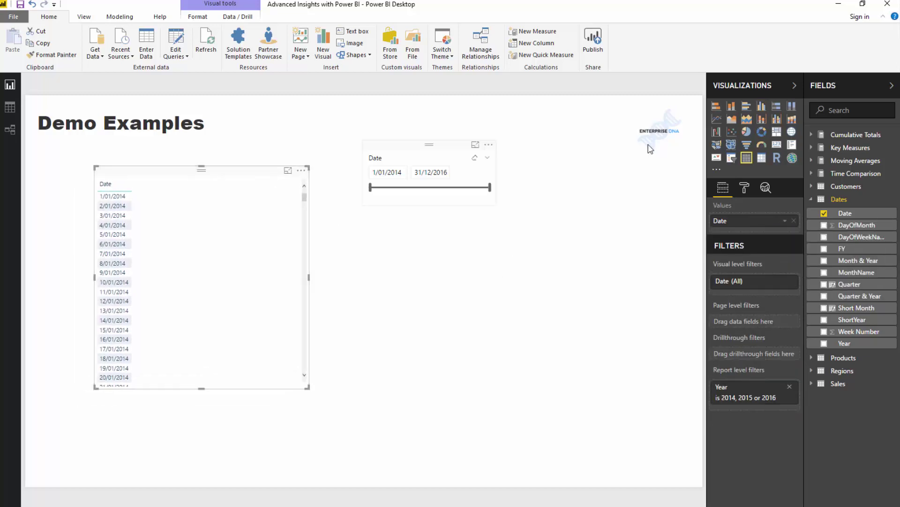
pyautogui.click(836, 149)
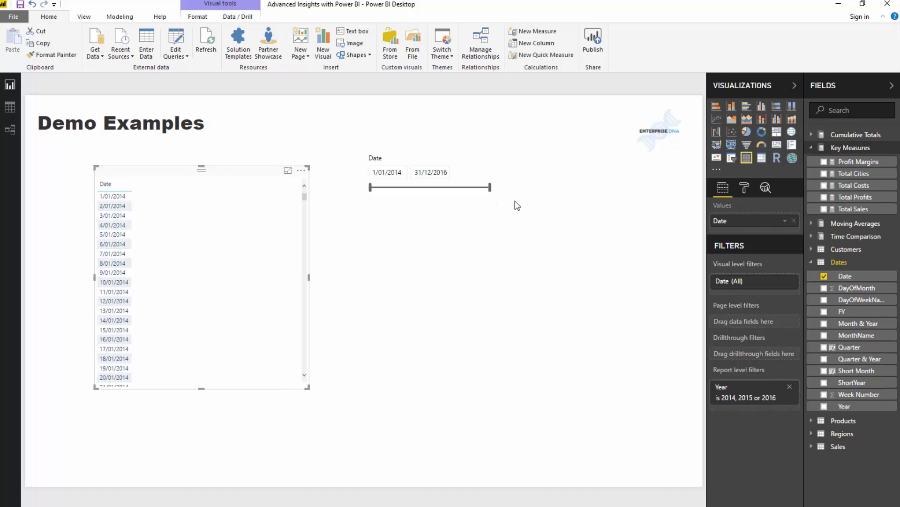
# Narrow the date slicer to 7/02/2015–5/02/2016.
pyautogui.moveTo(370, 189); pyautogui.dragTo(414, 189)
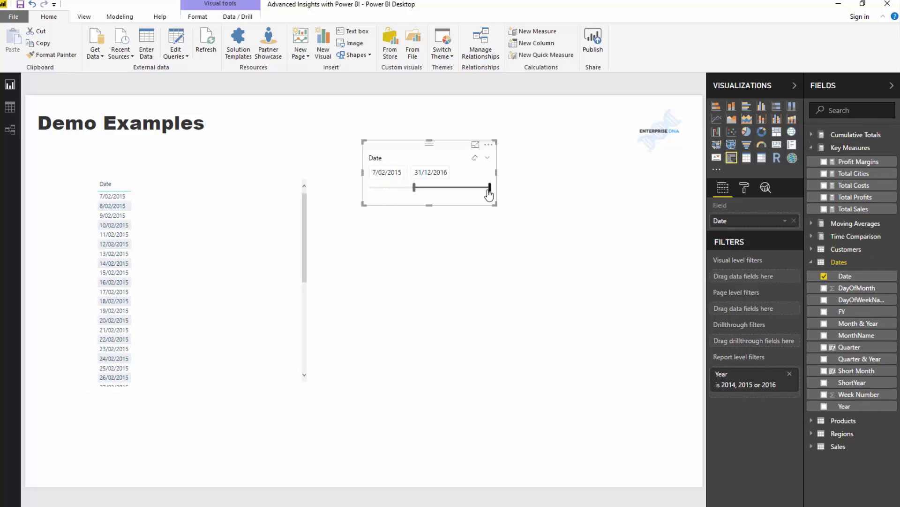
pyautogui.moveTo(490, 188); pyautogui.dragTo(454, 191)
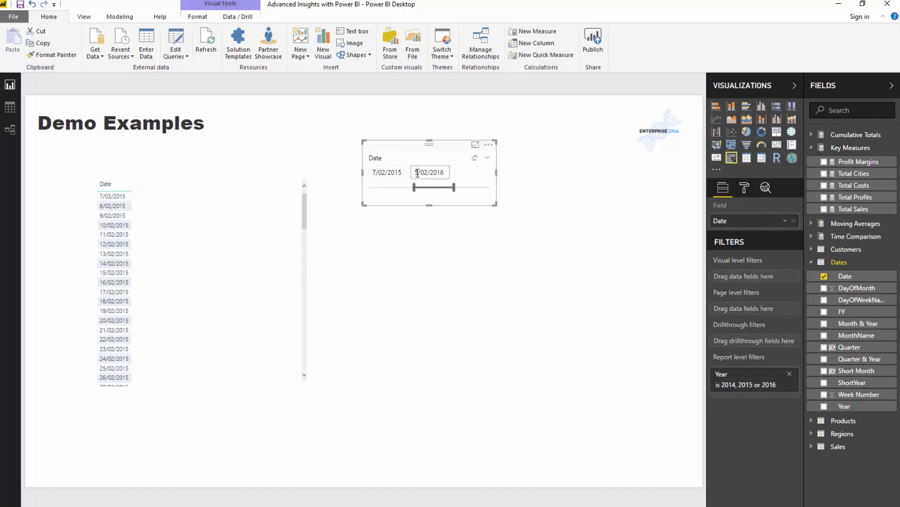
pyautogui.moveTo(452, 142); pyautogui.dragTo(458, 142)
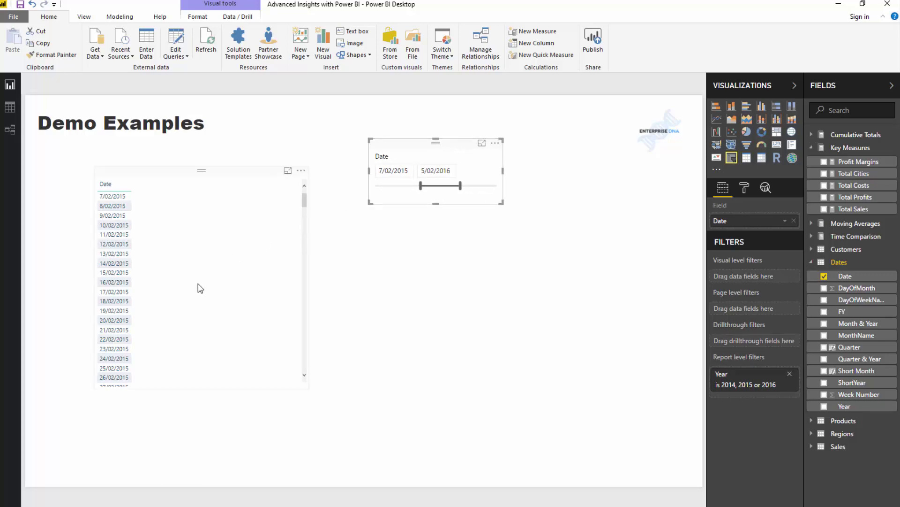
# Enlarge the date table and add Total Sales, totalling 1,929,669.98.
pyautogui.click(288, 378)
pyautogui.moveTo(308, 389); pyautogui.dragTo(318, 412)
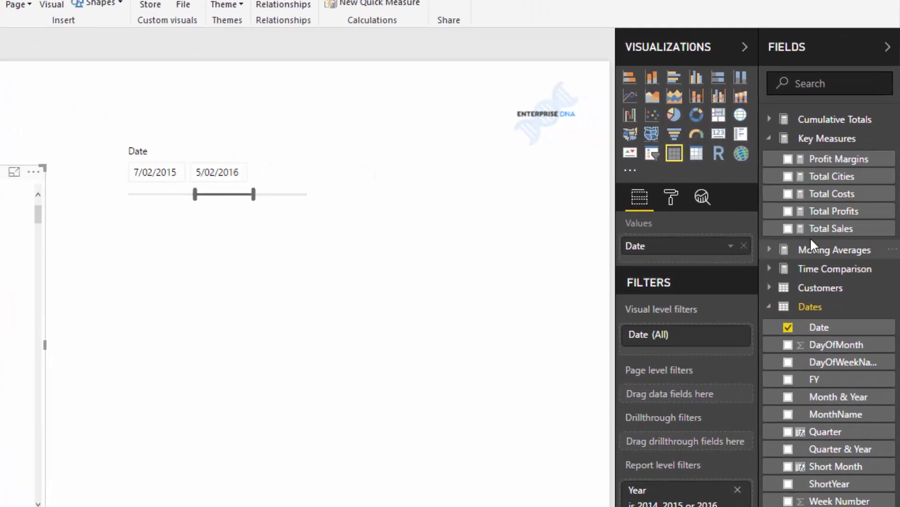
pyautogui.click(802, 243)
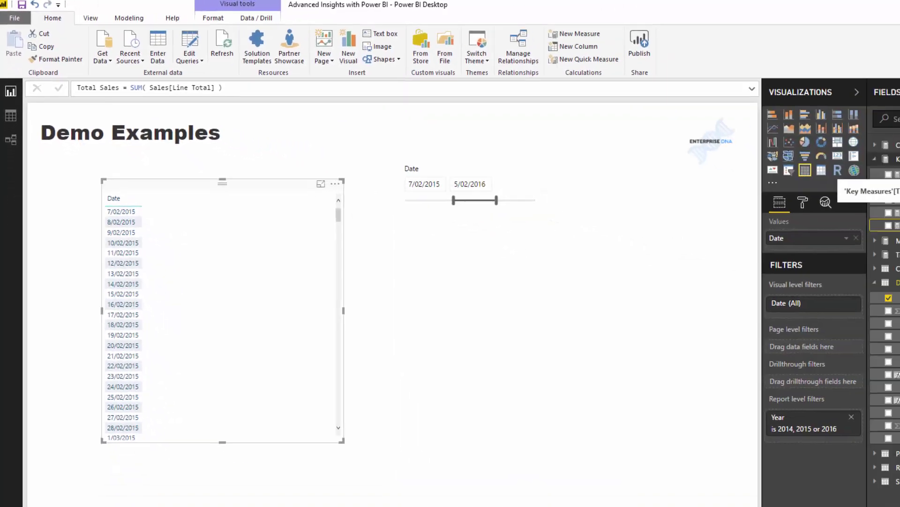
pyautogui.moveTo(854, 208); pyautogui.dragTo(206, 271)
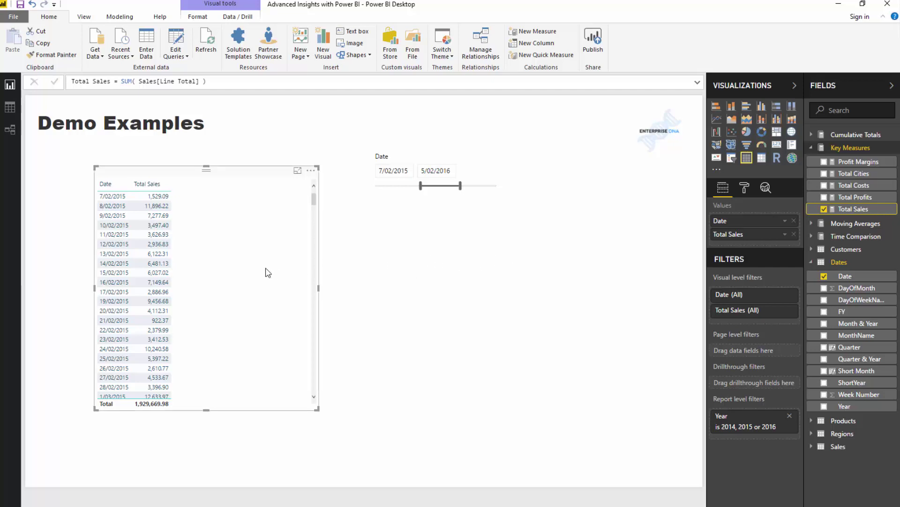
# Walk through the Sales LQ formula's CALCULATE, Total Sales, DATEADD, -1 and QUARTER parts.
pyautogui.click(812, 236)
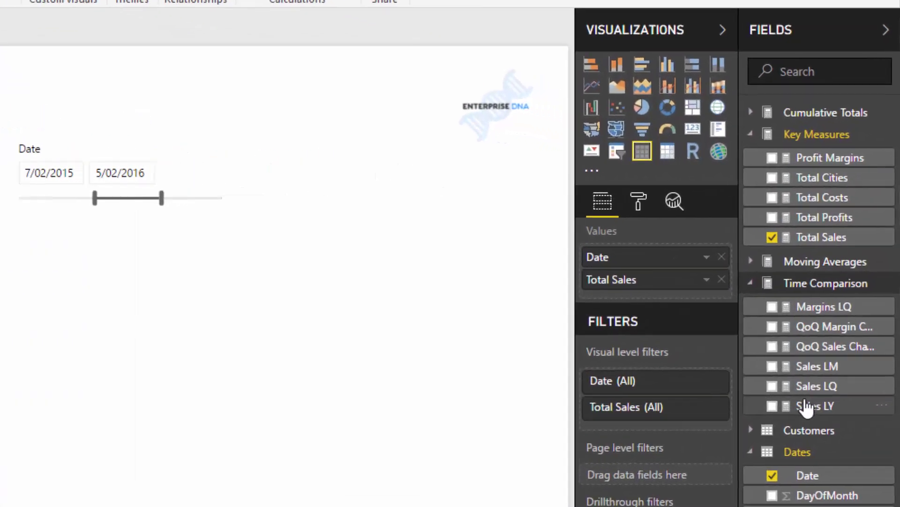
pyautogui.click(809, 400)
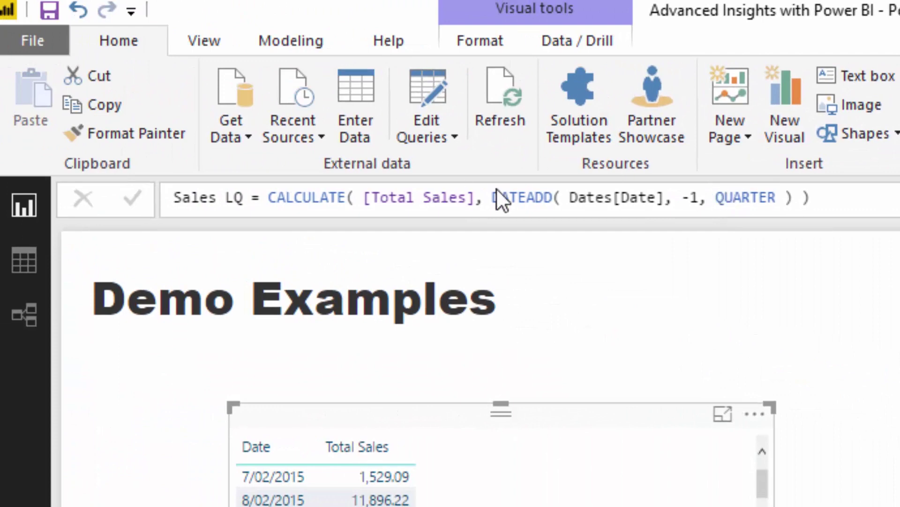
pyautogui.moveTo(459, 191); pyautogui.dragTo(543, 197)
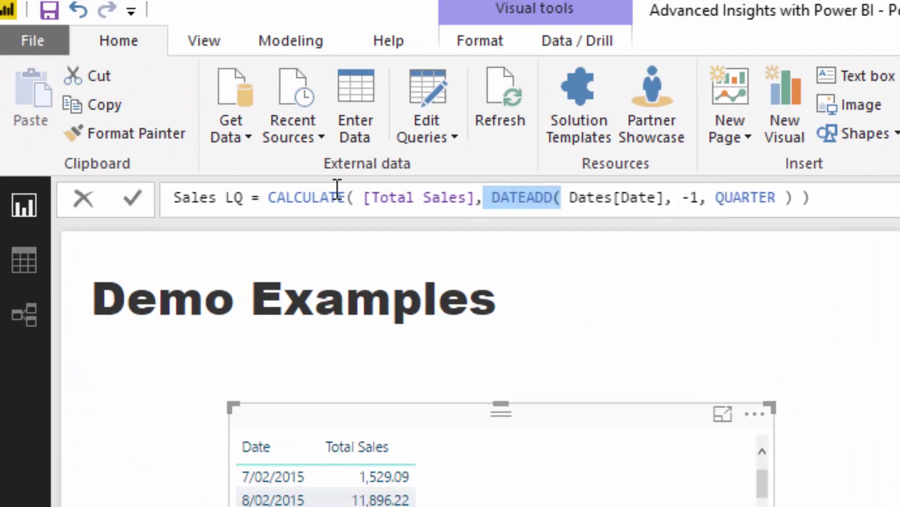
pyautogui.moveTo(355, 197); pyautogui.dragTo(271, 205)
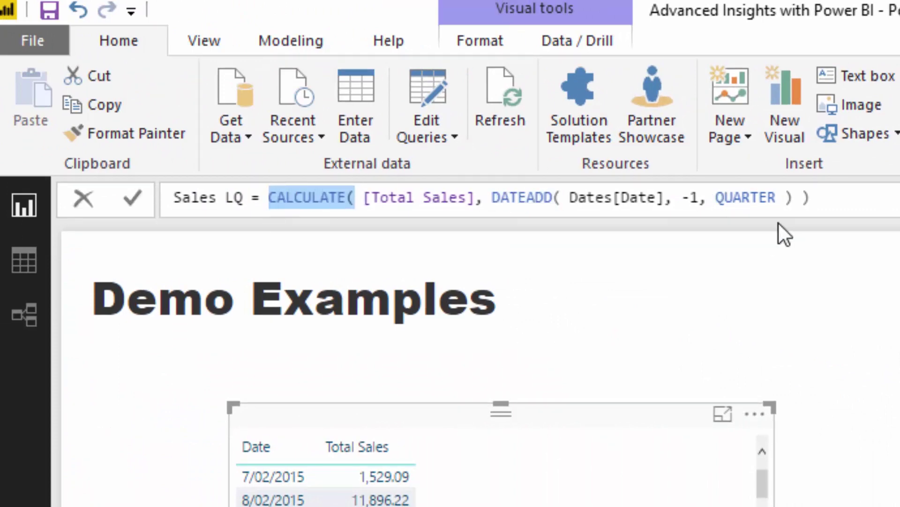
pyautogui.moveTo(833, 197); pyautogui.dragTo(744, 193)
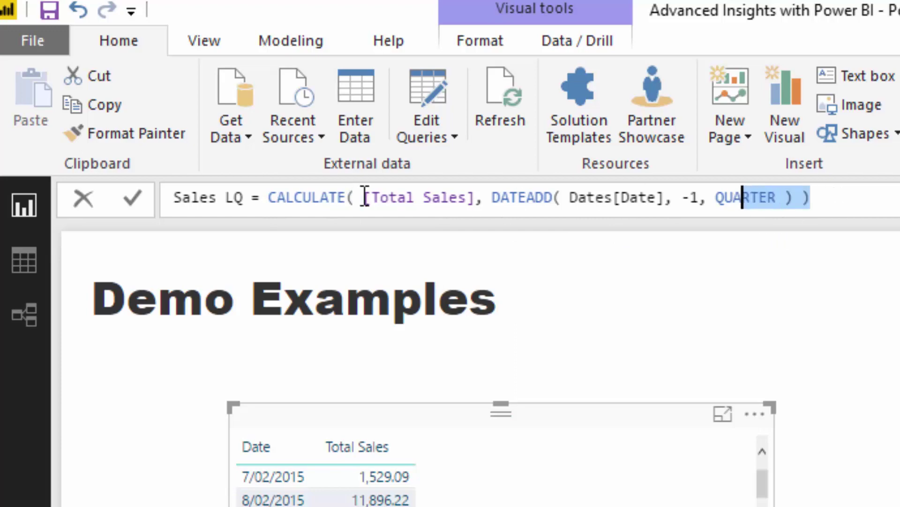
pyautogui.moveTo(364, 197); pyautogui.dragTo(479, 202)
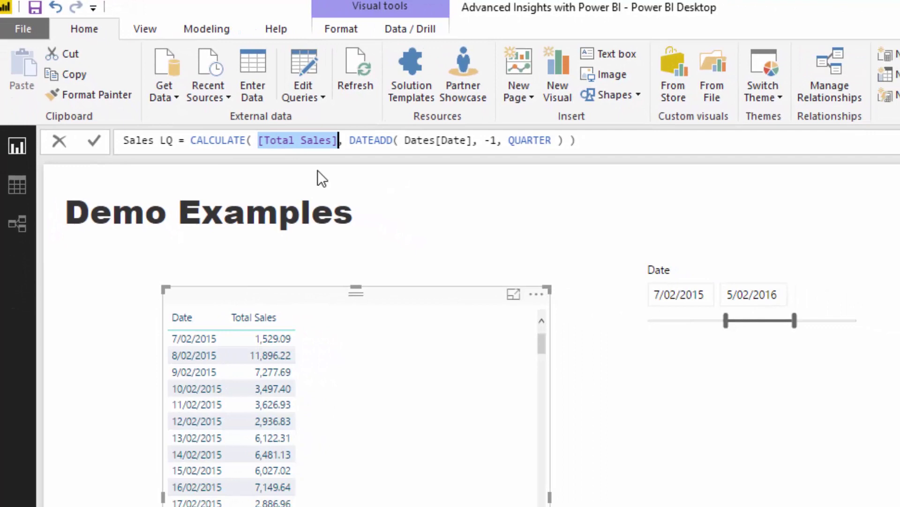
pyautogui.moveTo(350, 140); pyautogui.dragTo(401, 139)
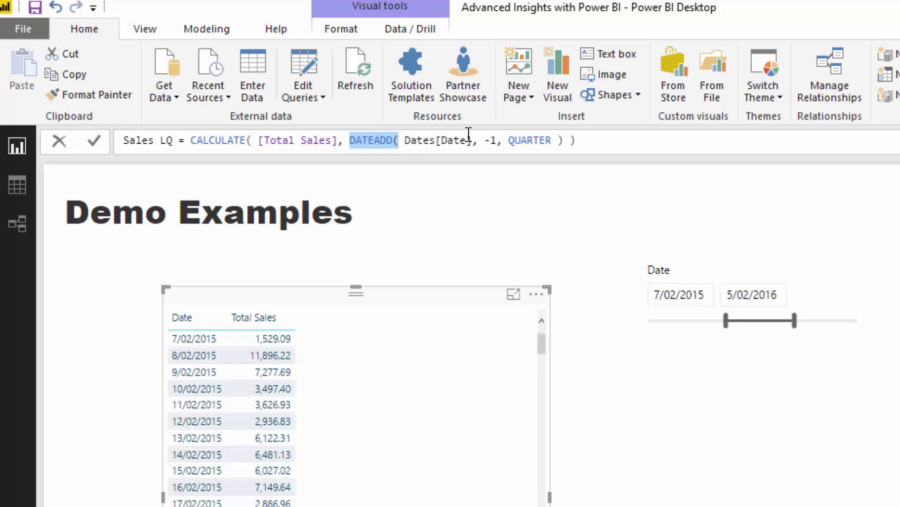
pyautogui.moveTo(500, 140); pyautogui.dragTo(479, 139)
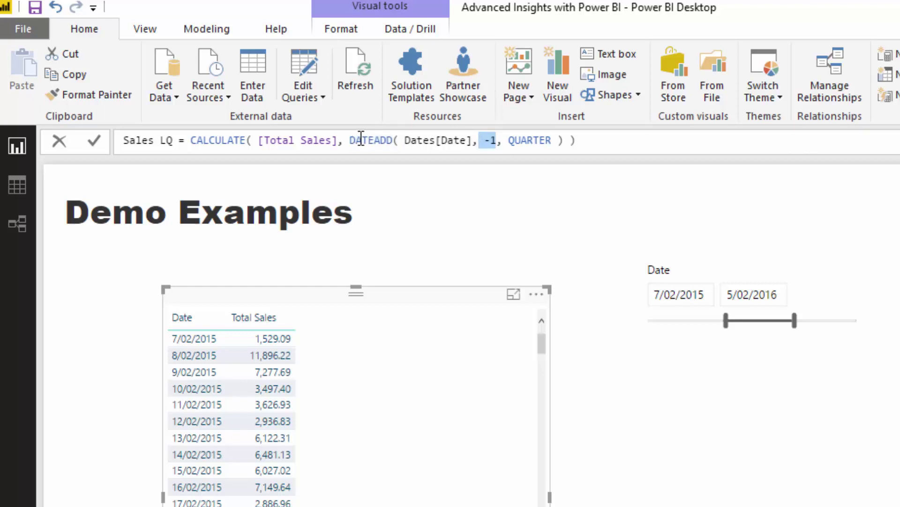
pyautogui.click(492, 140)
# Reinsert QUARTER from IntelliSense as the DATEADD interval and commit Sales LQ.
pyautogui.doubleClick(537, 140)
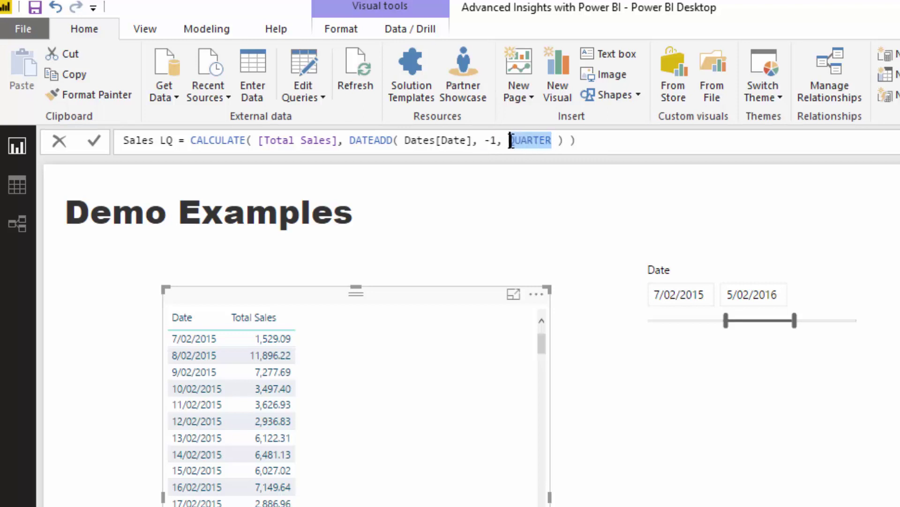
pyautogui.press('BackSpace')
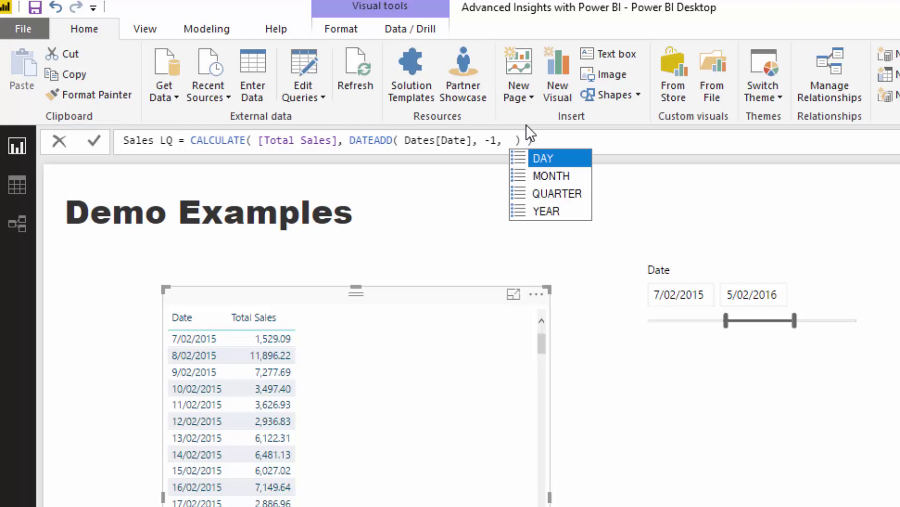
pyautogui.press('Down')
pyautogui.press('Down')
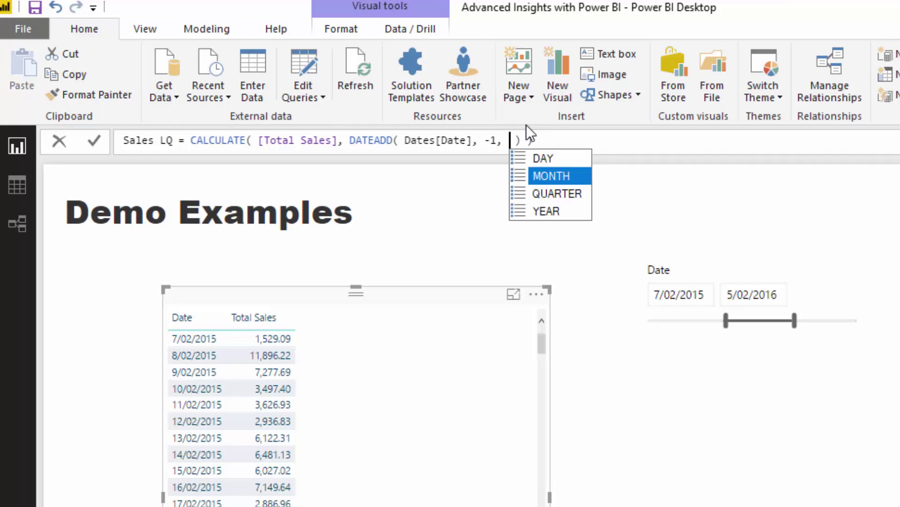
pyautogui.press('Tab')
pyautogui.click(628, 143)
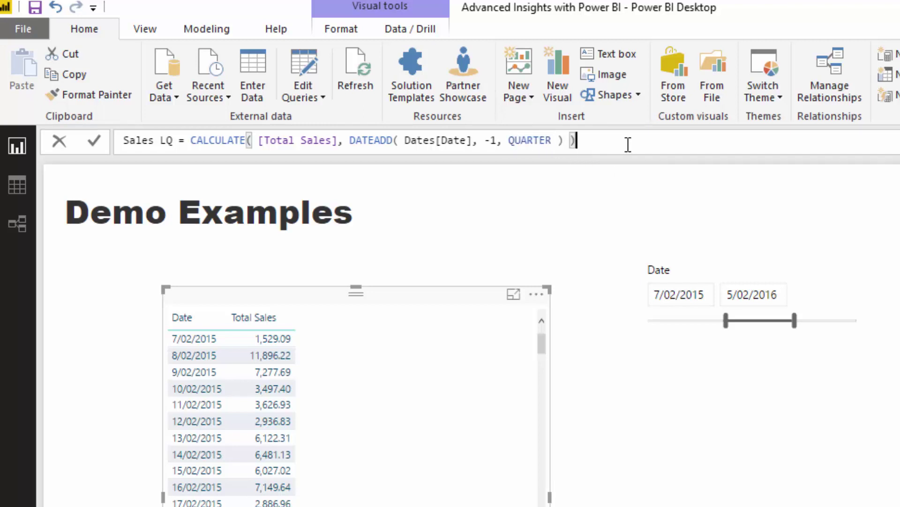
pyautogui.press('Return')
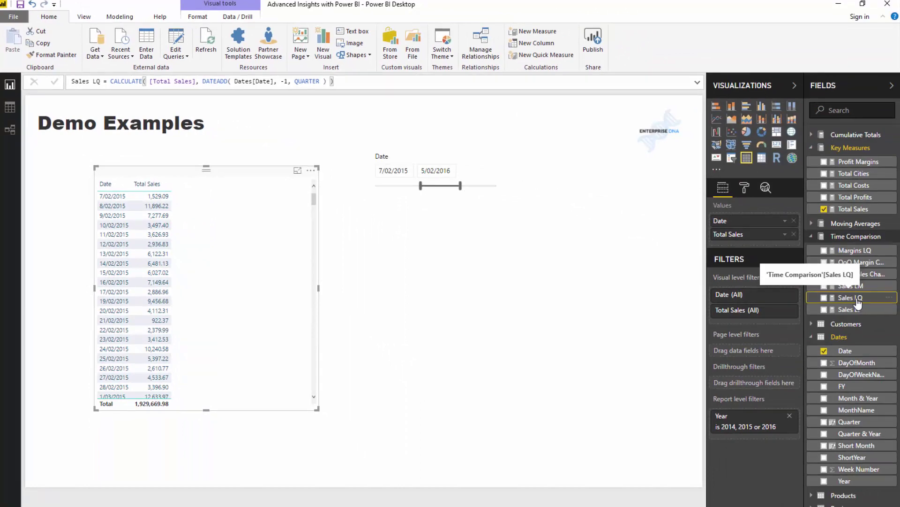
# Add Sales LQ to the daily table, then move it lower and narrow it.
pyautogui.moveTo(860, 303); pyautogui.dragTo(246, 301)
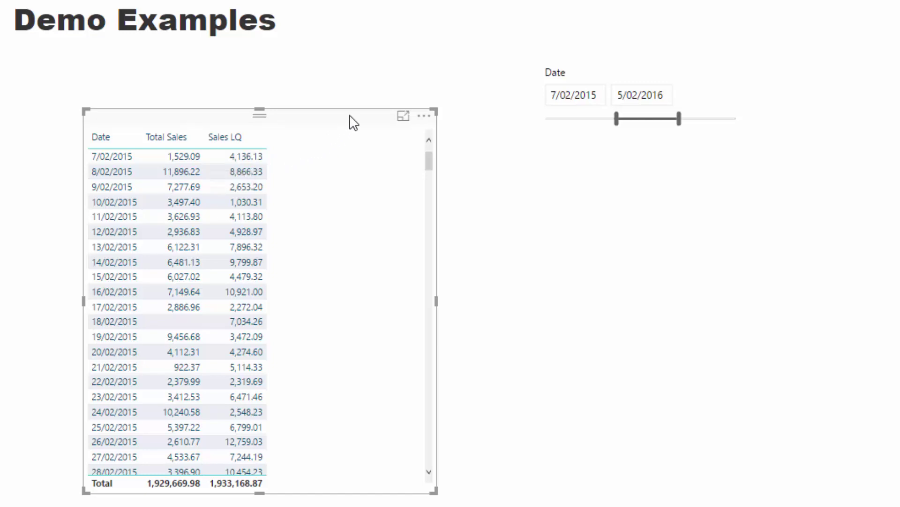
pyautogui.moveTo(346, 131); pyautogui.dragTo(340, 157)
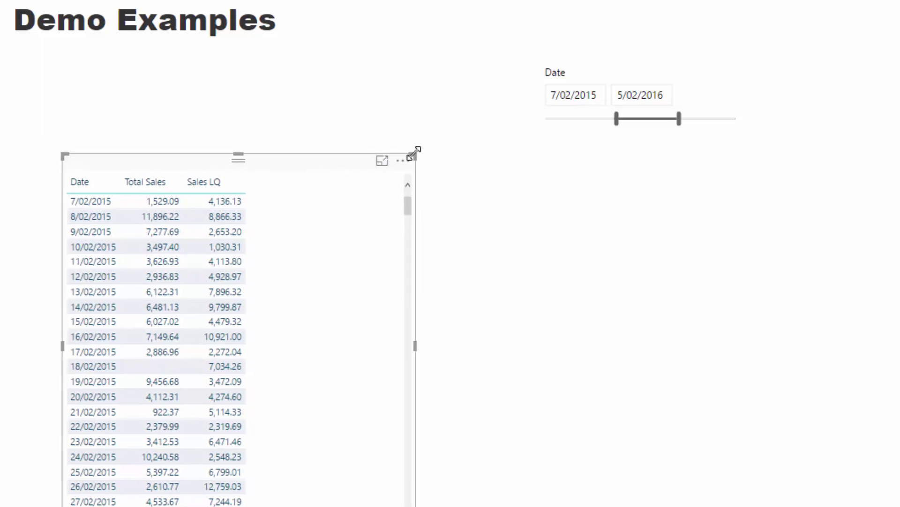
pyautogui.moveTo(414, 152); pyautogui.dragTo(373, 162)
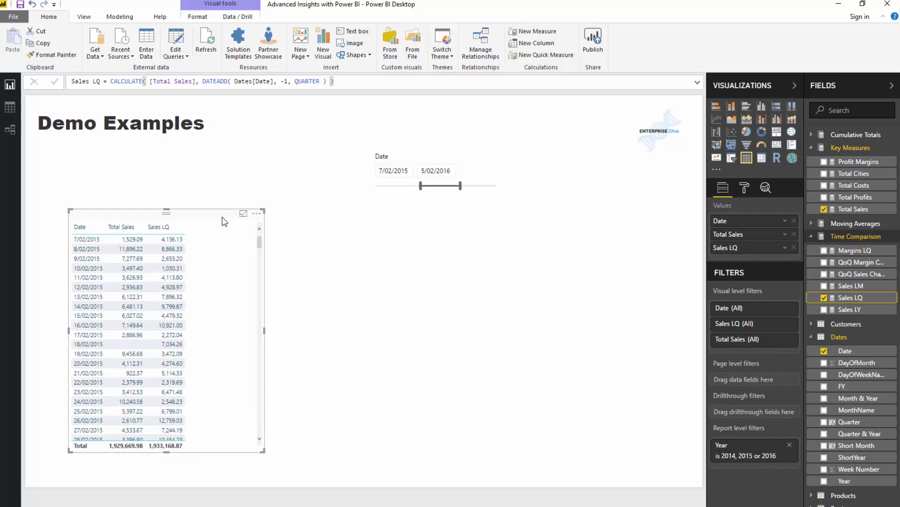
# Duplicate the table by Quarter & Year and set the slicer to 6/09/2015–11/12/2016.
pyautogui.hotkey('ctrl', 'c')
pyautogui.hotkey('ctrl', 'v')
pyautogui.moveTo(216, 222); pyautogui.dragTo(441, 219)
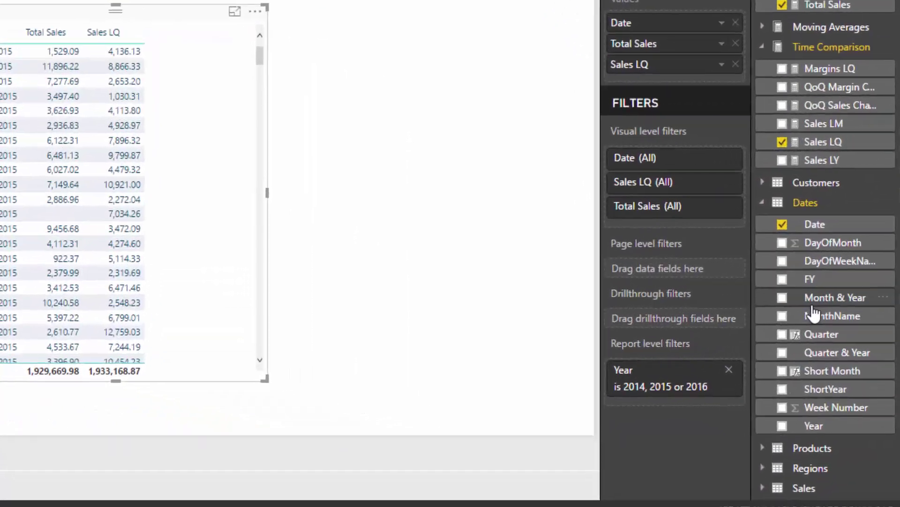
pyautogui.moveTo(809, 352); pyautogui.dragTo(711, 53)
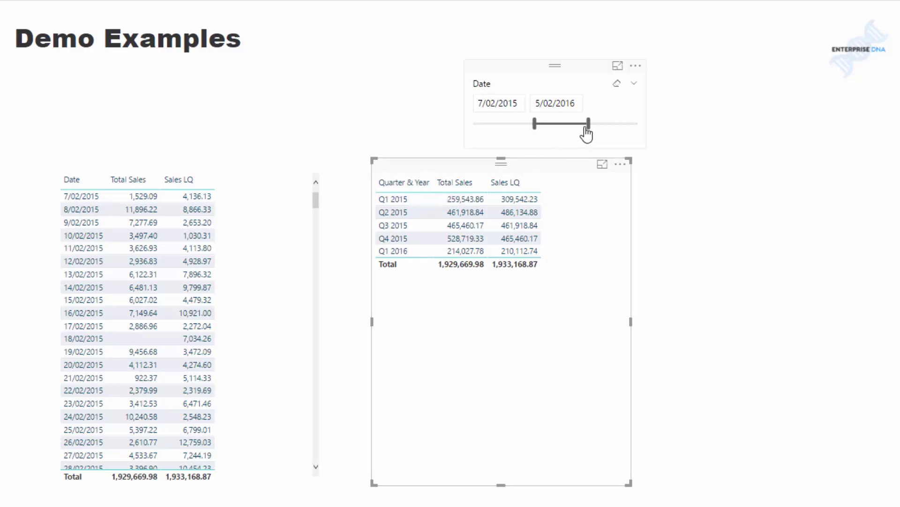
pyautogui.moveTo(589, 126); pyautogui.dragTo(605, 126)
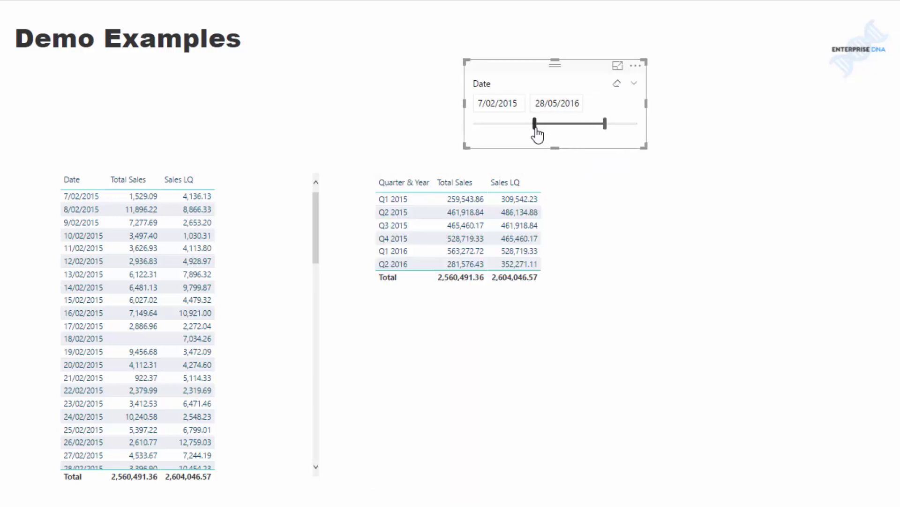
pyautogui.moveTo(538, 134); pyautogui.dragTo(636, 126)
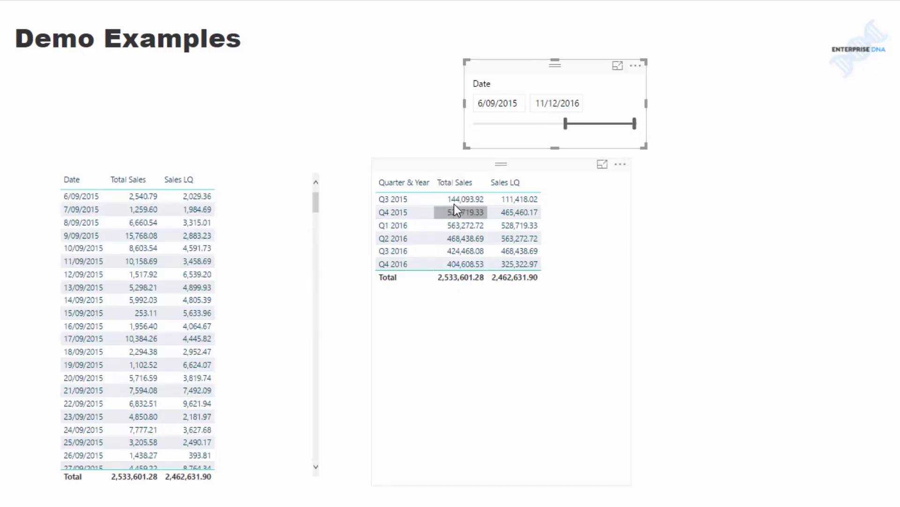
# Add QoQ Sales Change ([Total Sales] - [Sales LQ]) to the quarterly table and widen it.
pyautogui.click(580, 224)
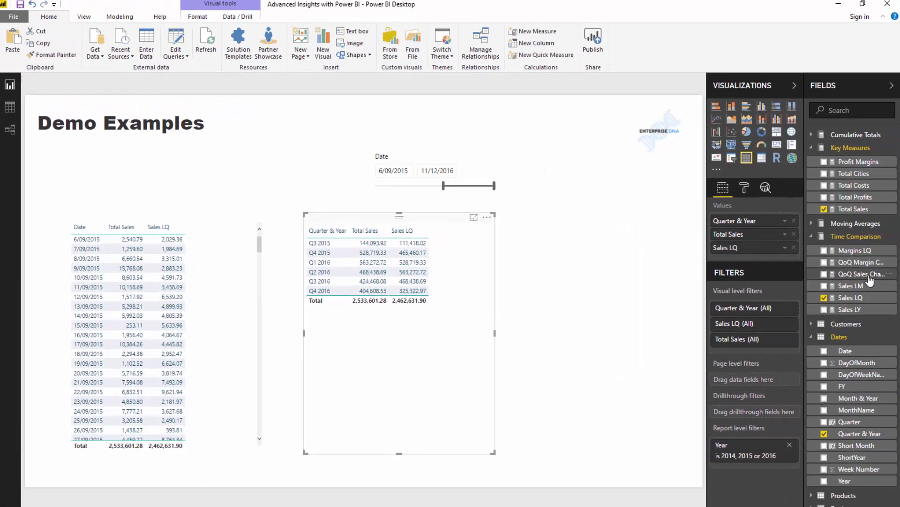
pyautogui.click(870, 280)
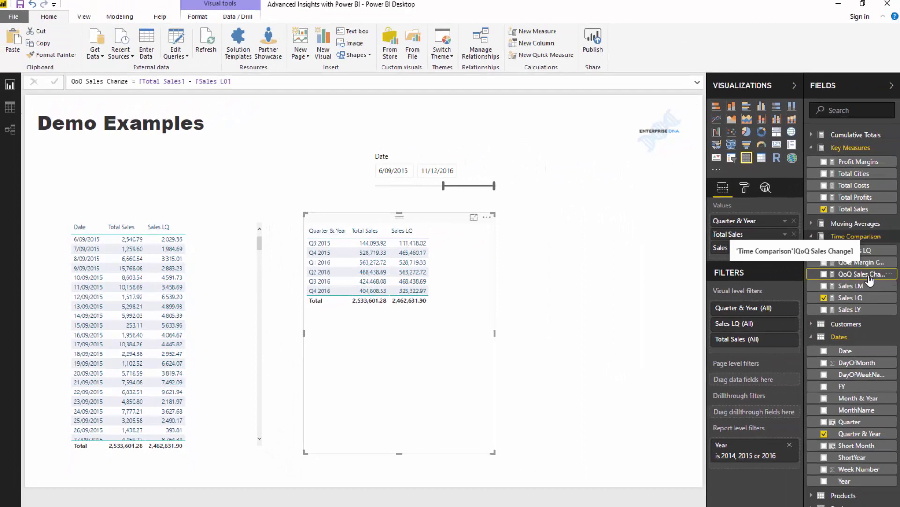
pyautogui.moveTo(870, 280); pyautogui.dragTo(471, 295)
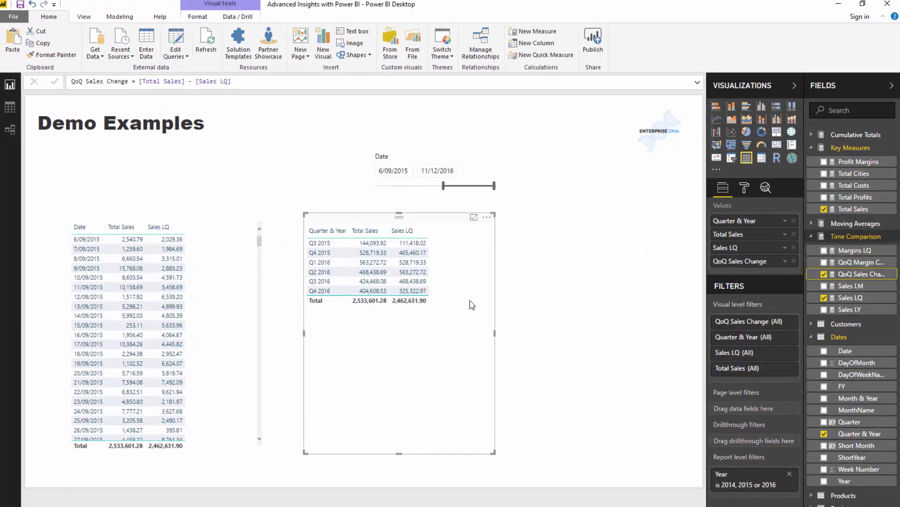
pyautogui.moveTo(495, 333); pyautogui.dragTo(515, 339)
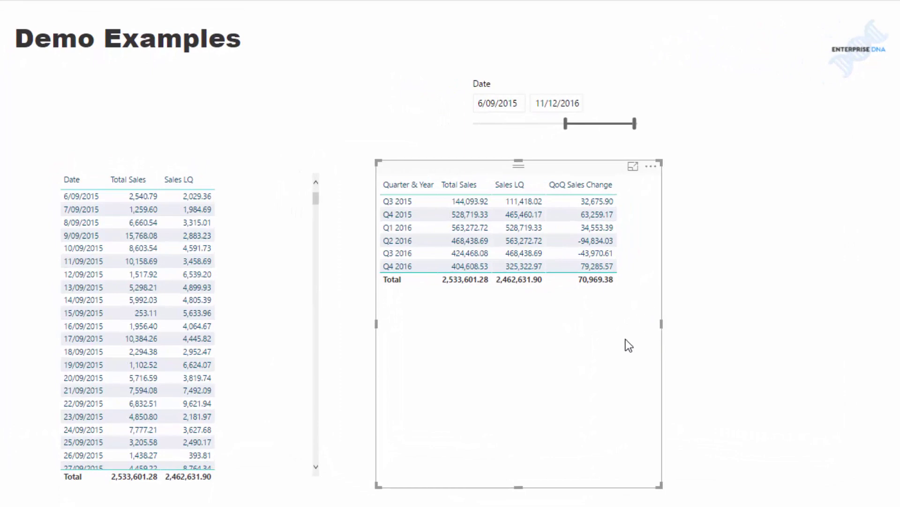
pyautogui.moveTo(276, 0); pyautogui.dragTo(158, 0)
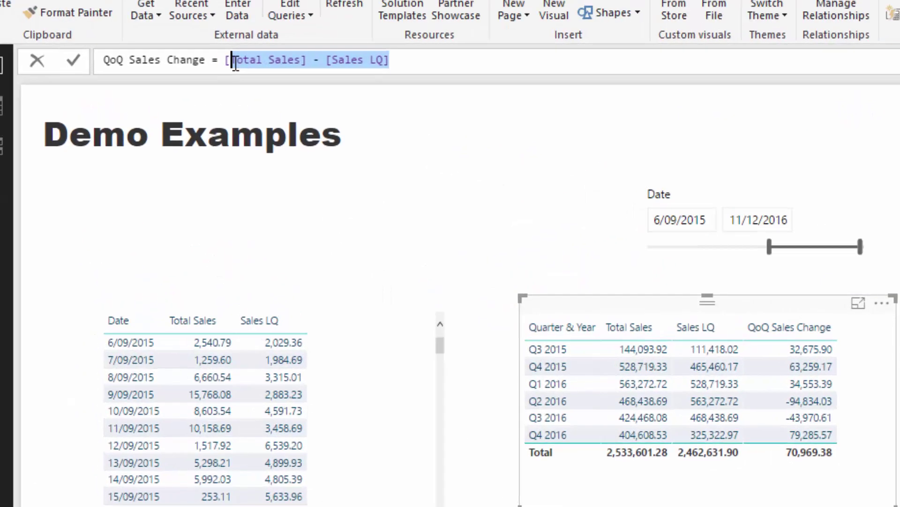
pyautogui.moveTo(235, 63); pyautogui.dragTo(225, 63)
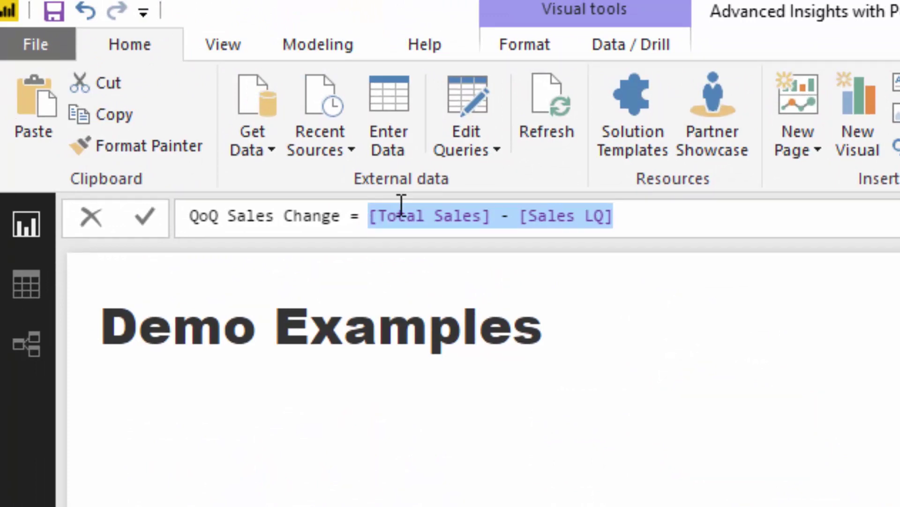
pyautogui.click(630, 217)
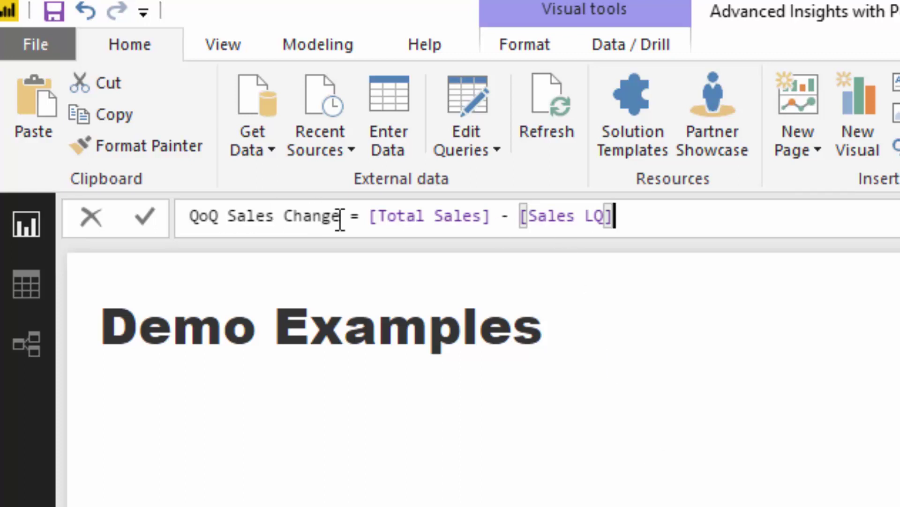
pyautogui.moveTo(341, 216); pyautogui.dragTo(146, 215)
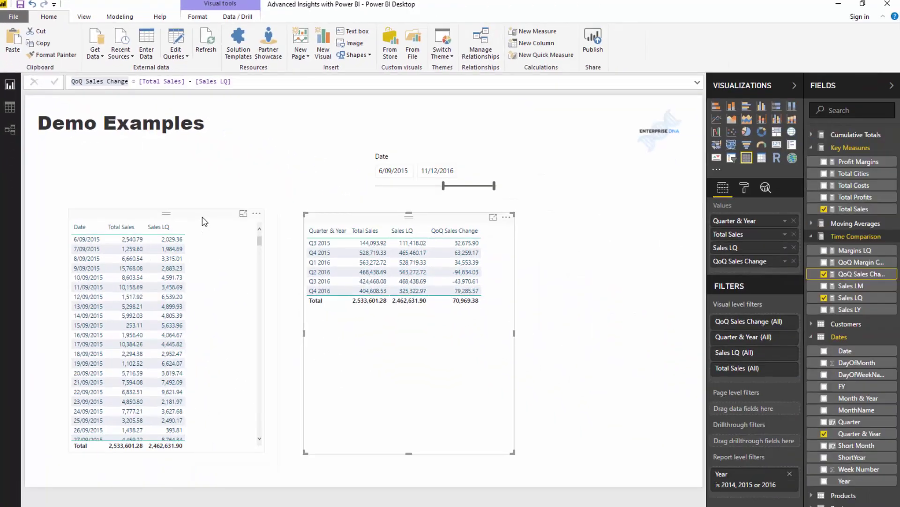
pyautogui.click(457, 505)
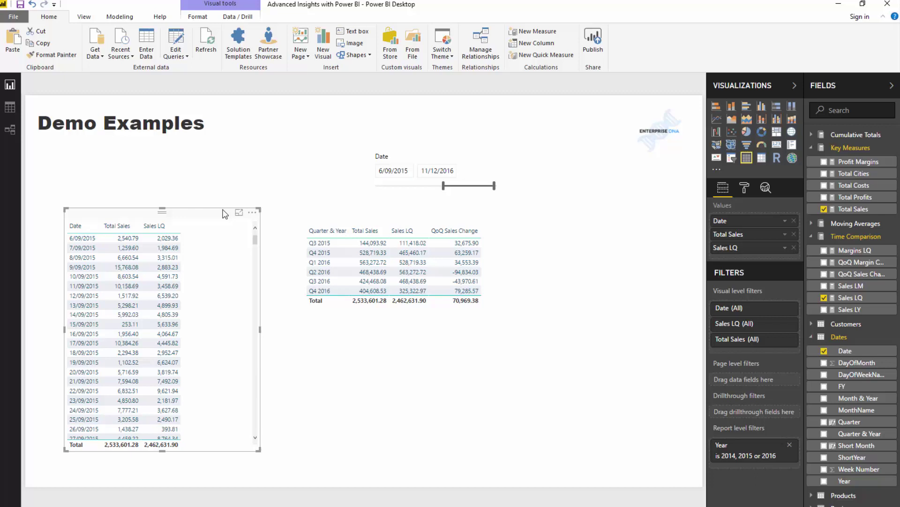
pyautogui.click(346, 220)
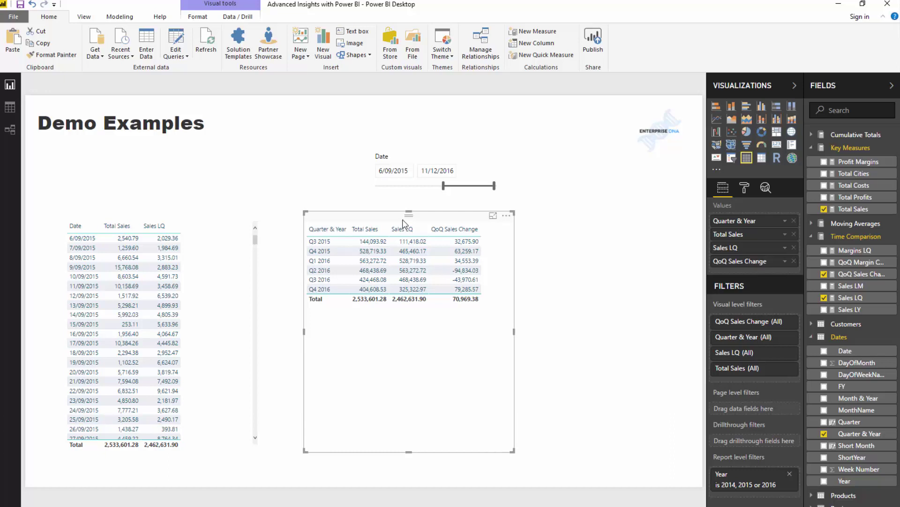
pyautogui.click(193, 221)
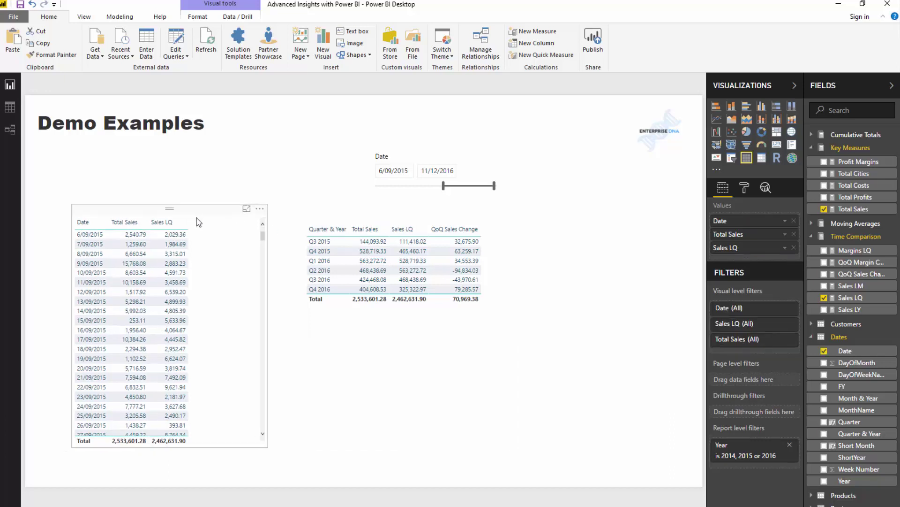
pyautogui.moveTo(199, 223); pyautogui.dragTo(198, 225)
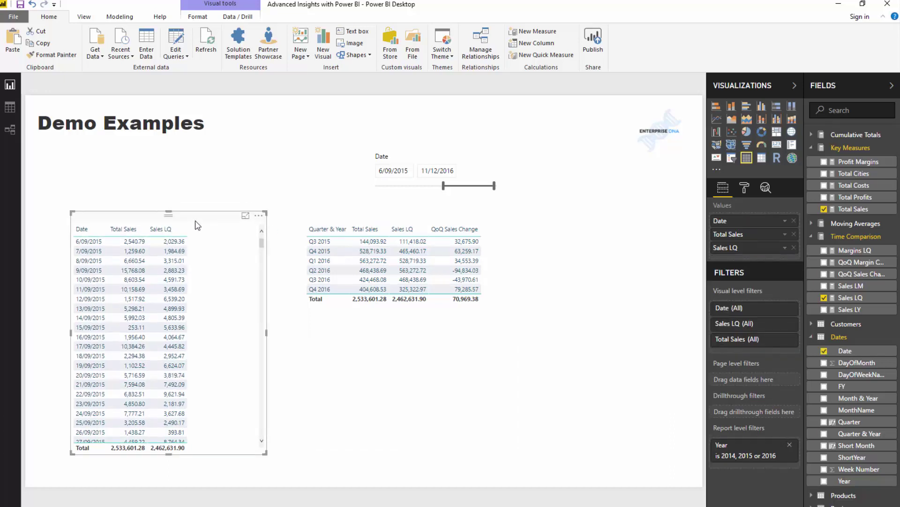